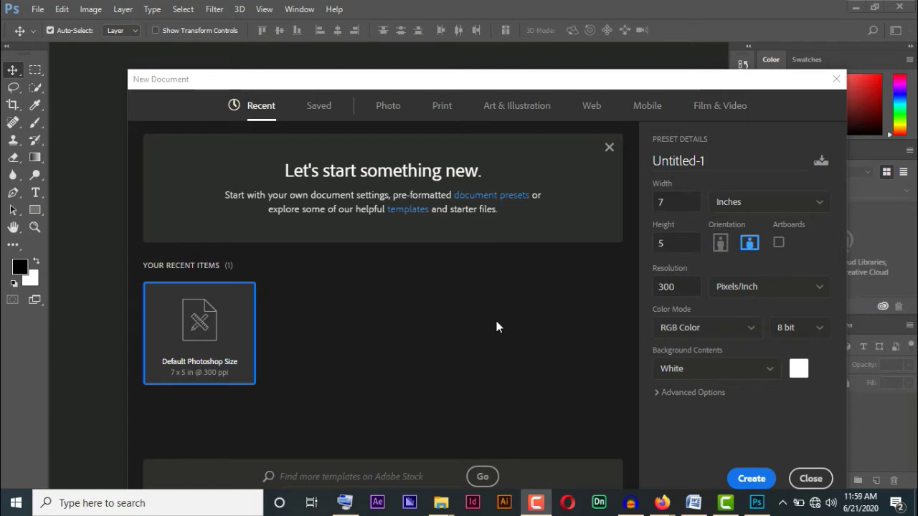
Move the New Document dialog slightly up and to the left.
{"action": "left_click_drag", "start_coordinate": [379, 75], "coordinate": [357, 59]}
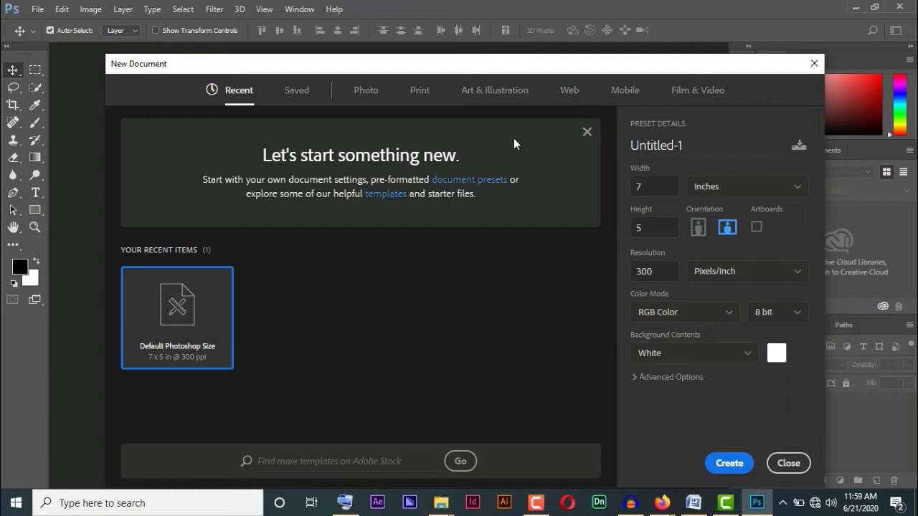
Pick the Web Most Common preset and name the document 'POSTER HINDU'.
{"action": "left_click", "coordinate": [571, 92]}
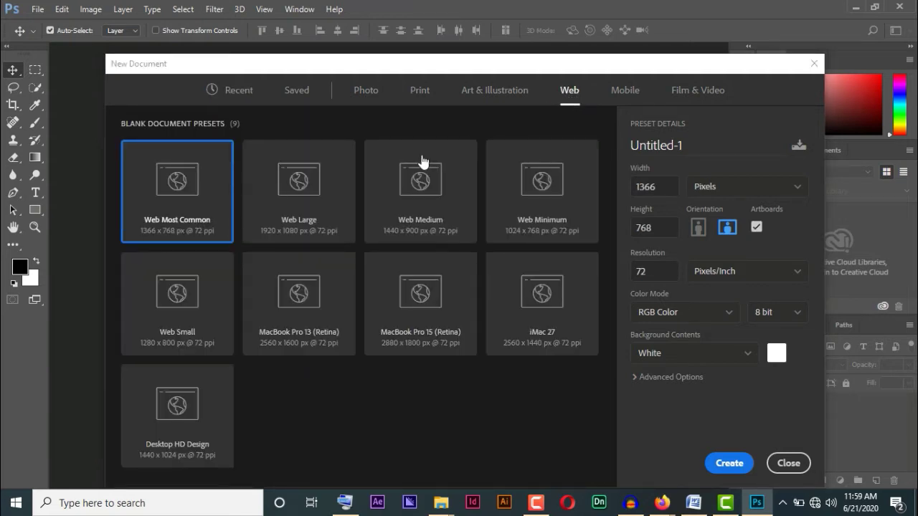
{"action": "double_click", "coordinate": [693, 149]}
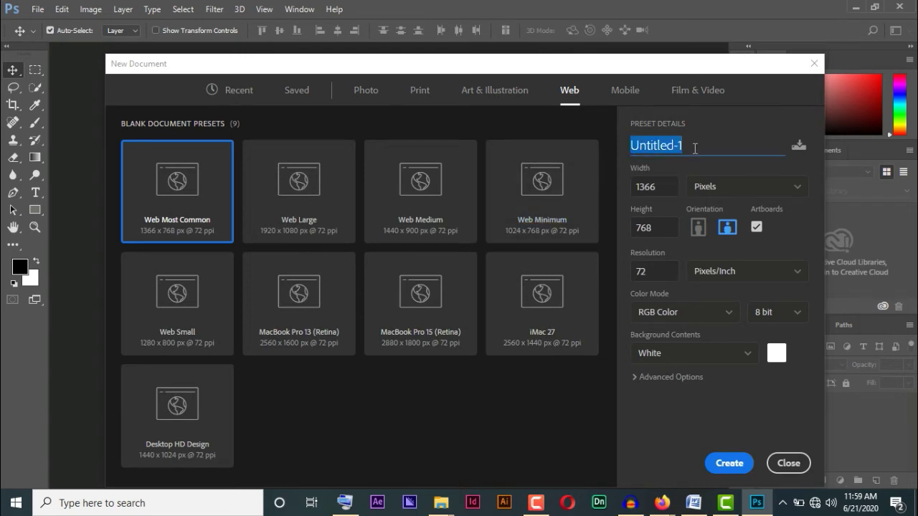
{"action": "type", "text": "POS"}
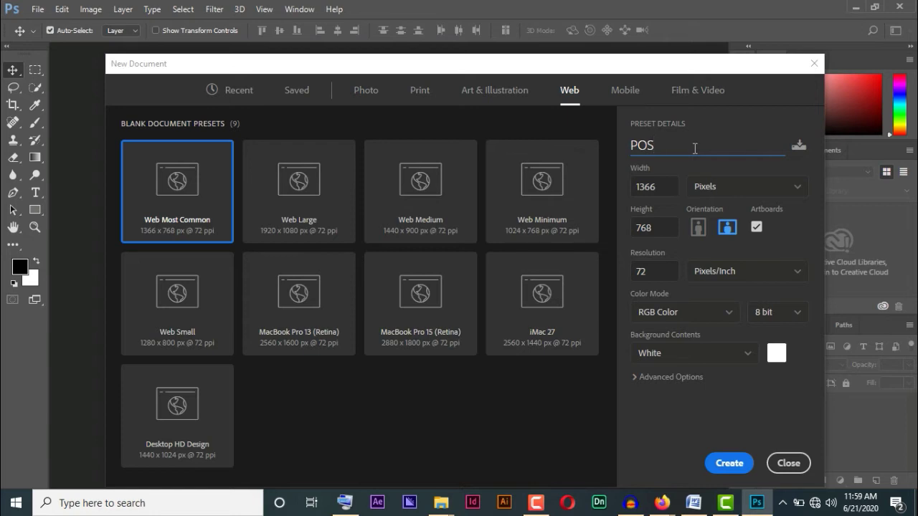
{"action": "type", "text": "TER"}
{"action": "type", "text": " HI"}
{"action": "type", "text": "NDU"}
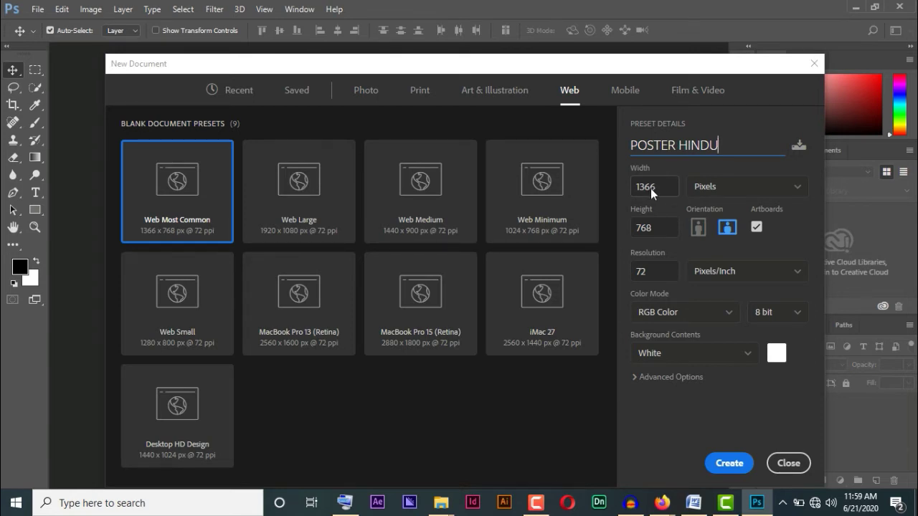
Set the new document's width and height to 1080 pixels each.
{"action": "left_click", "coordinate": [651, 187]}
{"action": "type", "text": "108"}
{"action": "type", "text": "0"}
{"action": "left_click", "coordinate": [658, 231]}
{"action": "key", "text": "BackSpace"}
{"action": "key", "text": "BackSpace"}
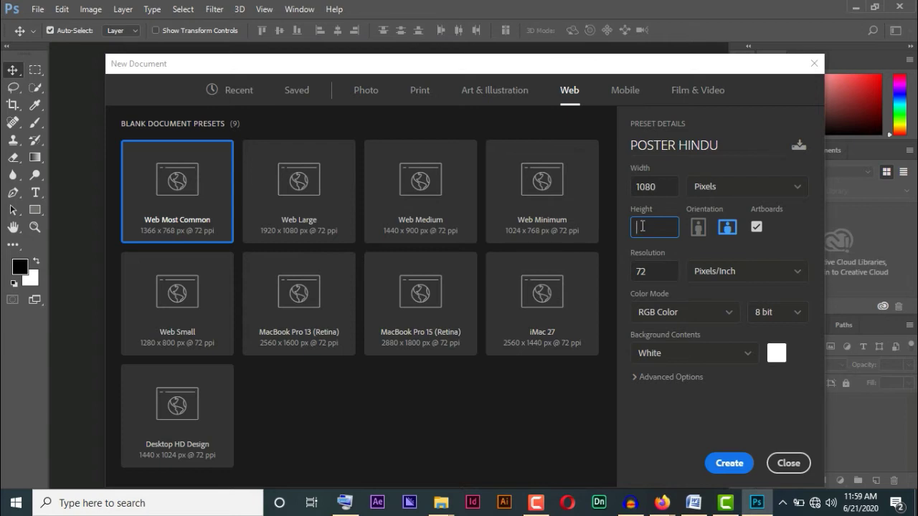
{"action": "key", "text": "BackSpace"}
{"action": "type", "text": "1"}
{"action": "type", "text": "080"}
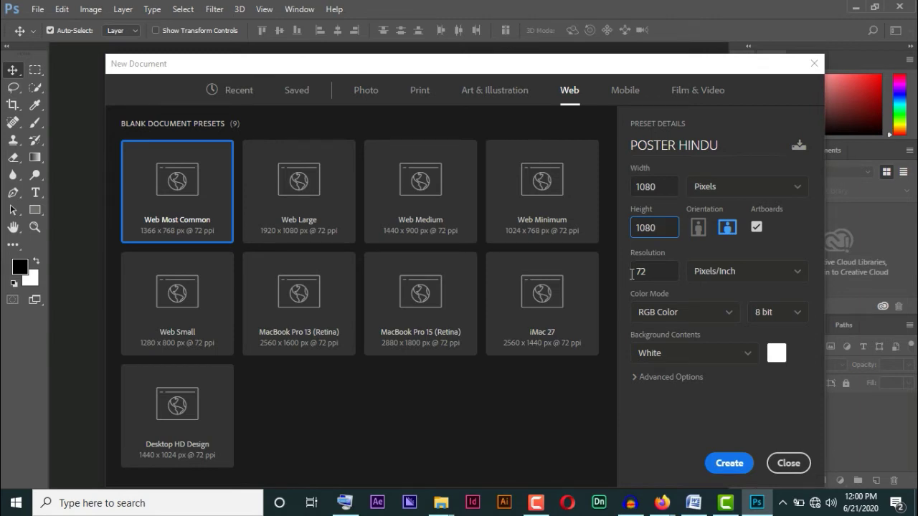
Set resolution to 150 pixels/inch and create the document.
{"action": "double_click", "coordinate": [648, 271]}
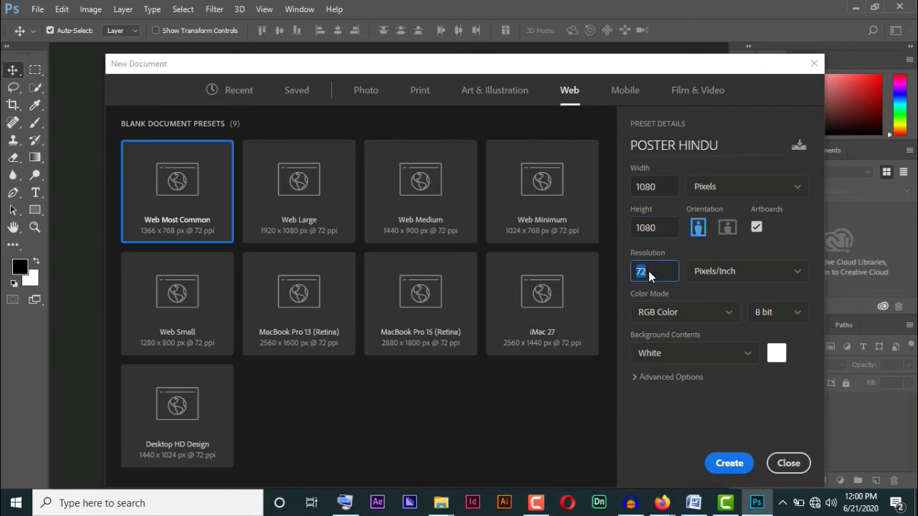
{"action": "left_click", "coordinate": [648, 271]}
{"action": "type", "text": "150"}
{"action": "left_click_drag", "start_coordinate": [672, 270], "coordinate": [624, 272]}
{"action": "type", "text": "1"}
{"action": "left_click", "coordinate": [725, 467]}
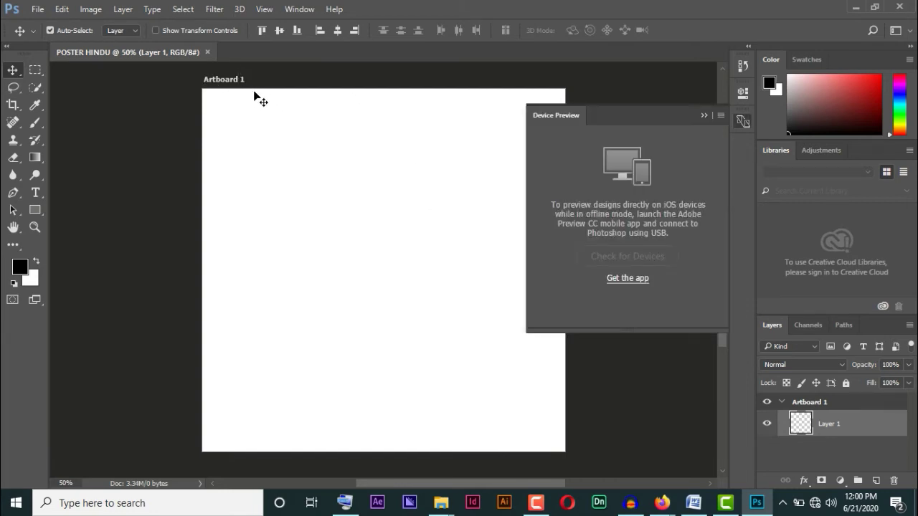
Collapse the Device Preview panel beside the blank Artboard 1.
{"action": "left_click", "coordinate": [703, 115]}
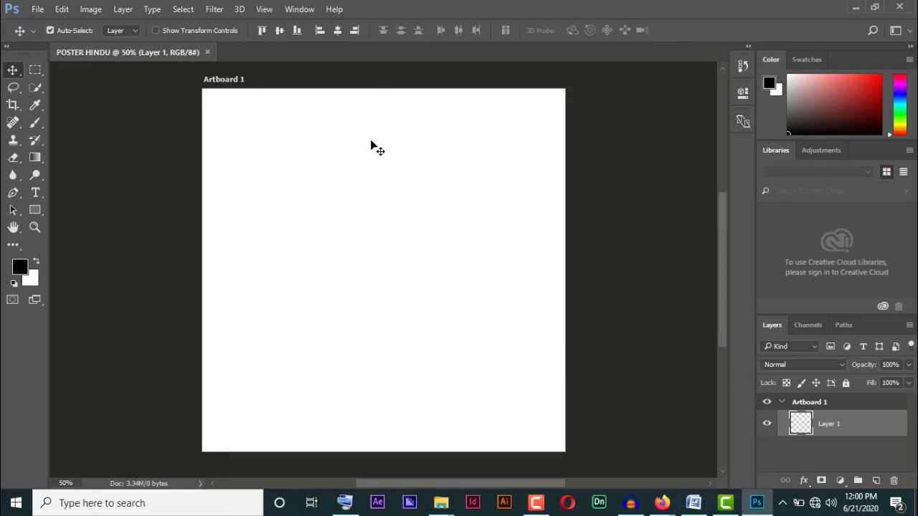
With the Artboard Tool, undo a stray move and draw a 1080 × 1080 Artboard 2.
{"action": "right_click", "coordinate": [17, 71]}
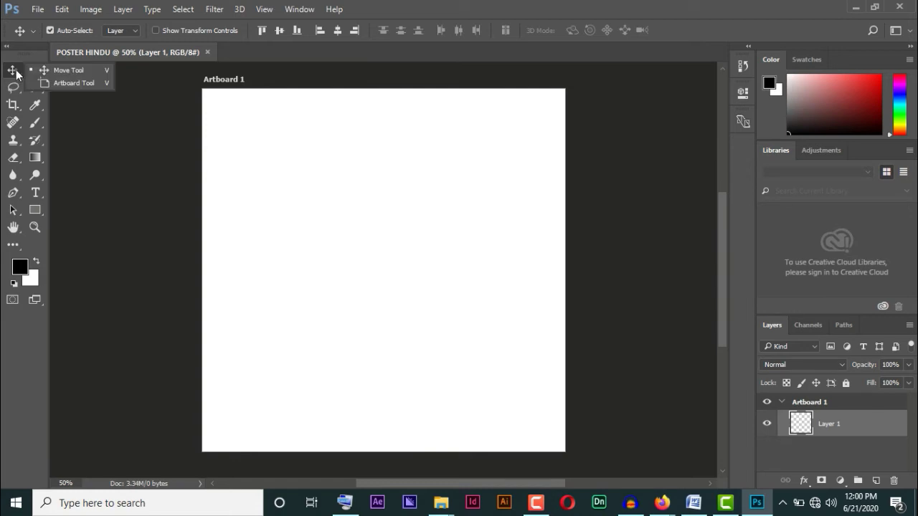
{"action": "left_click", "coordinate": [84, 83]}
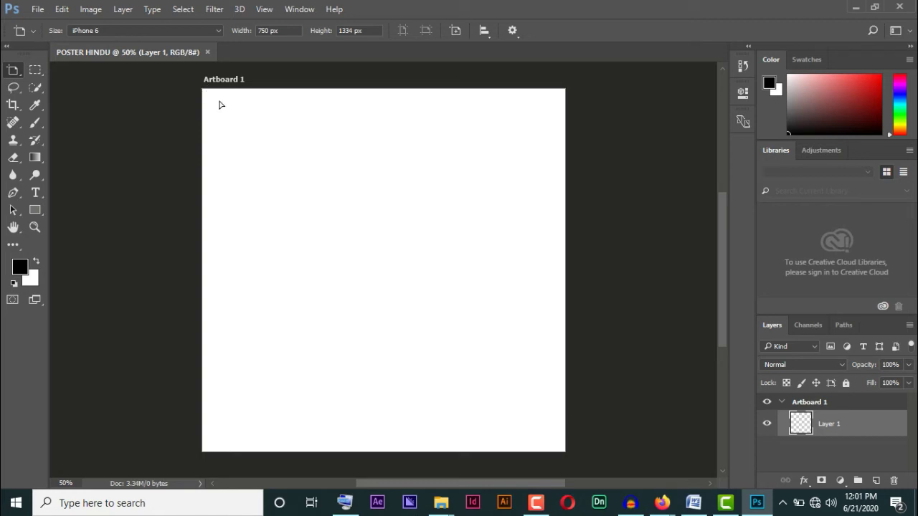
{"action": "left_click_drag", "start_coordinate": [203, 101], "coordinate": [207, 89]}
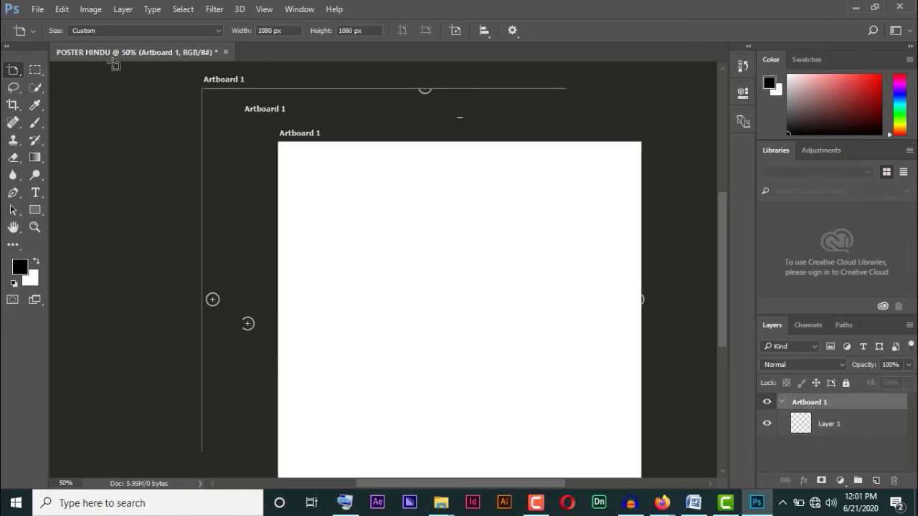
{"action": "left_click", "coordinate": [70, 12]}
{"action": "left_click", "coordinate": [115, 45]}
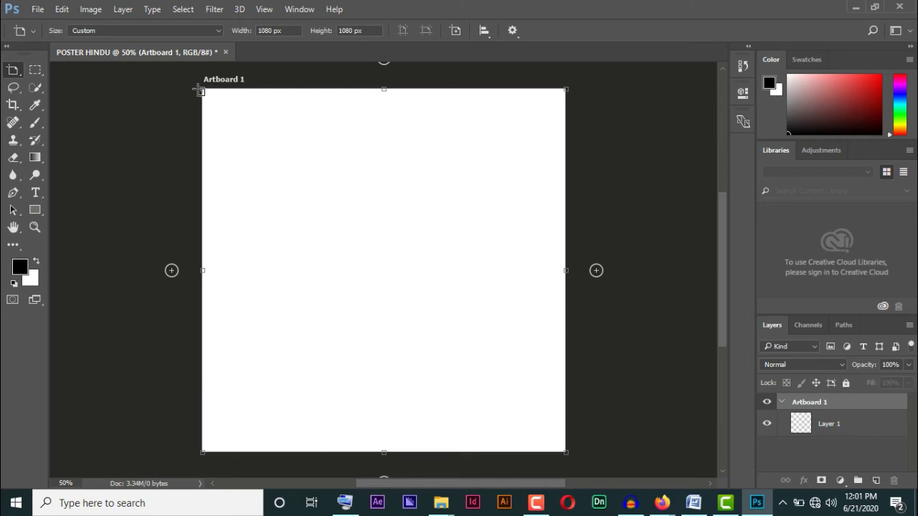
{"action": "mouse_move", "coordinate": [200, 87]}
{"action": "left_mouse_down"}
{"action": "mouse_move", "coordinate": [574, 444]}
{"action": "mouse_move", "coordinate": [566, 453]}
{"action": "left_mouse_up"}
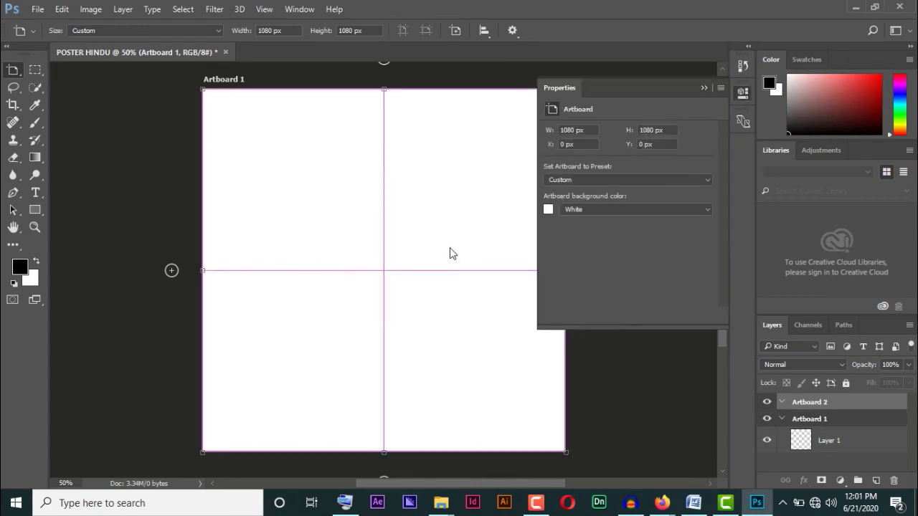
{"action": "left_click", "coordinate": [704, 87]}
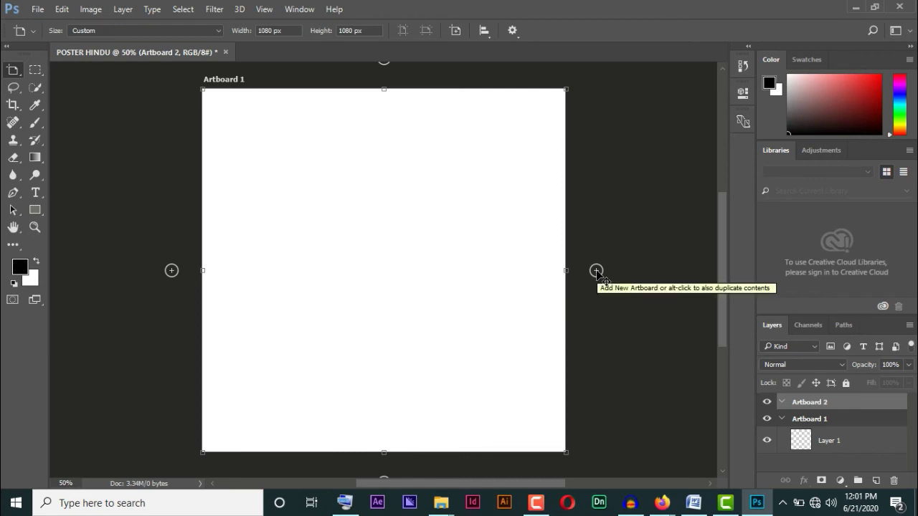
Add Artboards 3, 4 and 5 using the + handles, zooming out to see them.
{"action": "left_click", "coordinate": [596, 271]}
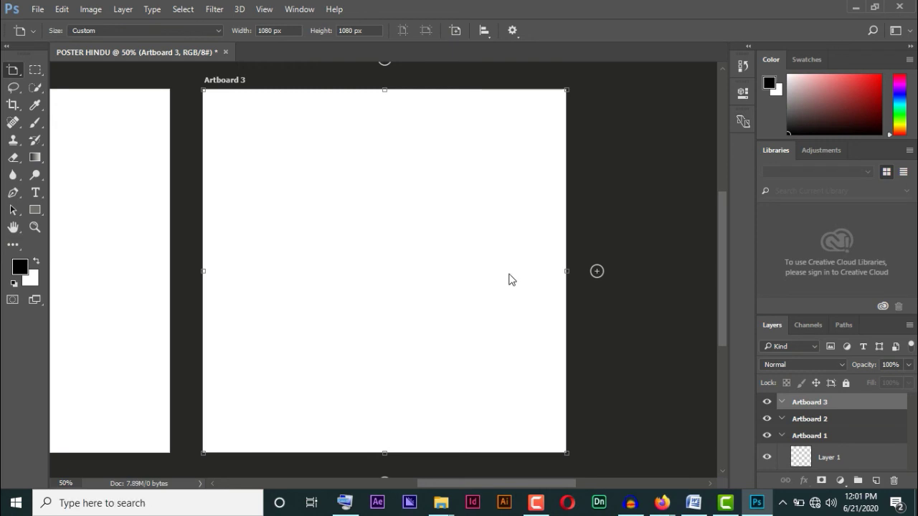
{"action": "scroll", "coordinate": [715, 238], "scroll_direction": "down", "scroll_amount": 1}
{"action": "scroll", "coordinate": [715, 238], "scroll_direction": "down", "scroll_amount": 3}
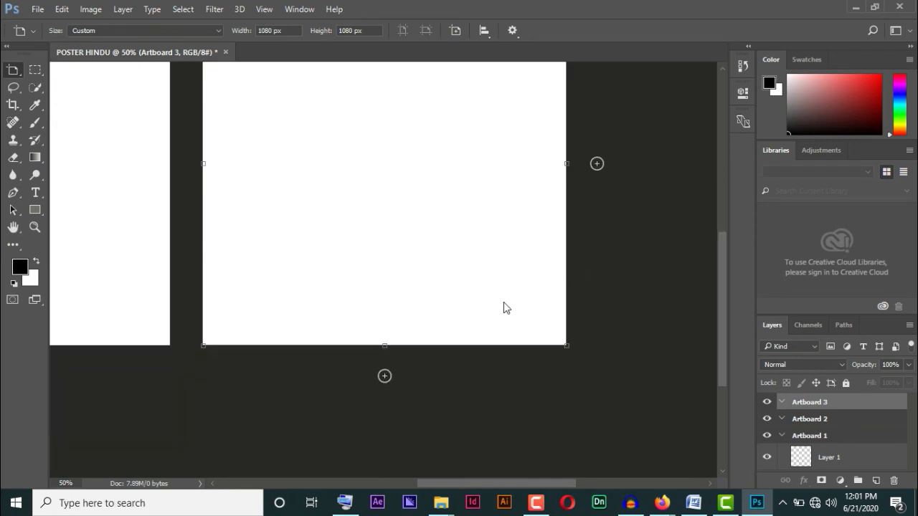
{"action": "left_click", "coordinate": [386, 378]}
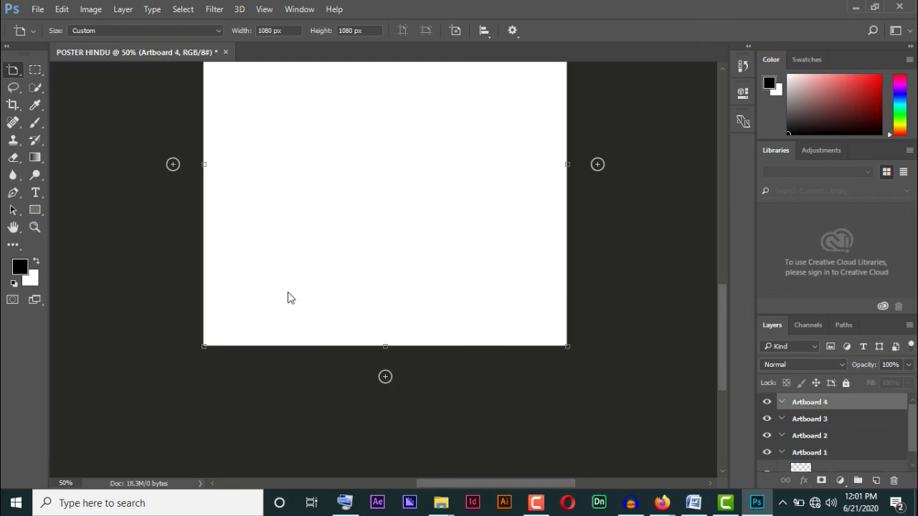
{"action": "scroll", "coordinate": [287, 296], "scroll_direction": "up", "scroll_amount": 2}
{"action": "key", "text": "ctrl+minus"}
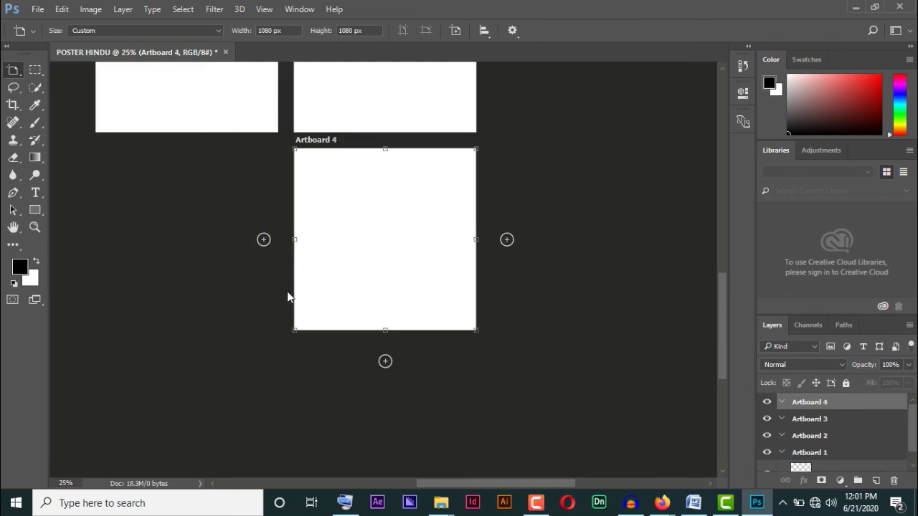
{"action": "scroll", "coordinate": [318, 279], "scroll_direction": "up", "scroll_amount": 3}
{"action": "scroll", "coordinate": [327, 273], "scroll_direction": "up", "scroll_amount": 3}
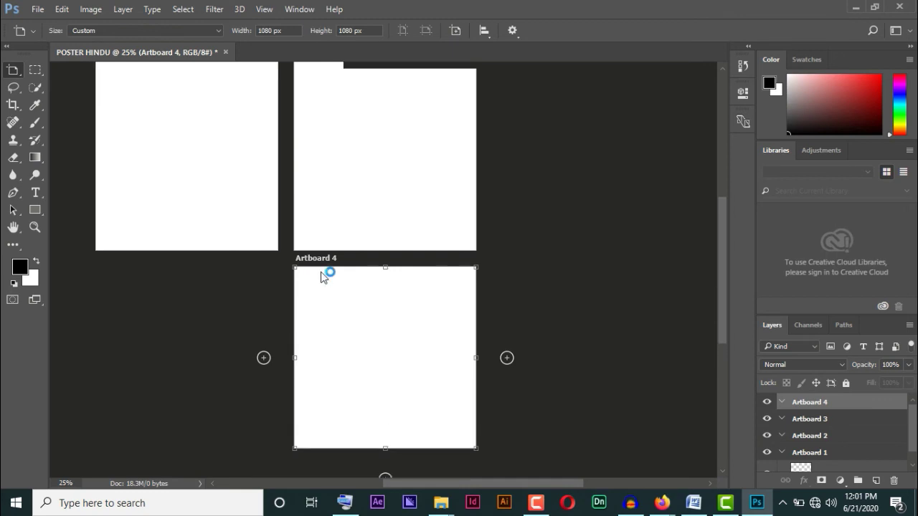
{"action": "scroll", "coordinate": [322, 277], "scroll_direction": "up", "scroll_amount": 2}
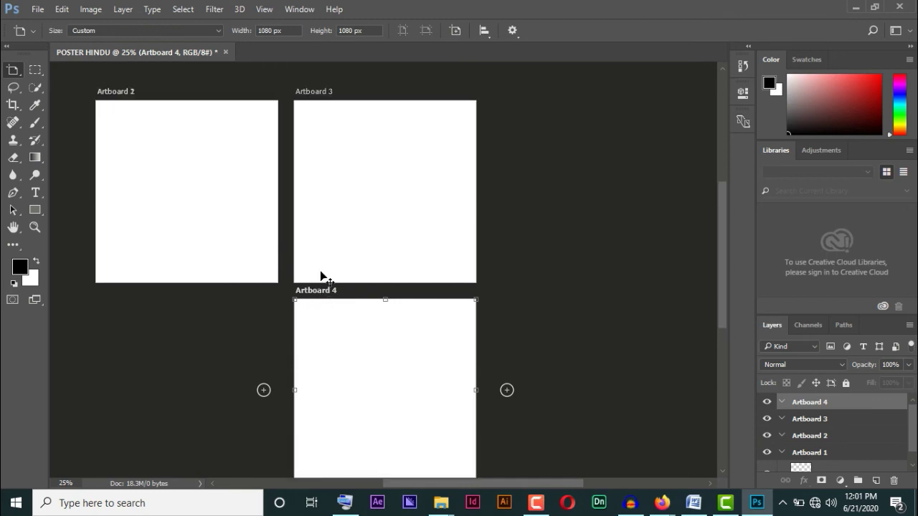
{"action": "left_click", "coordinate": [263, 390]}
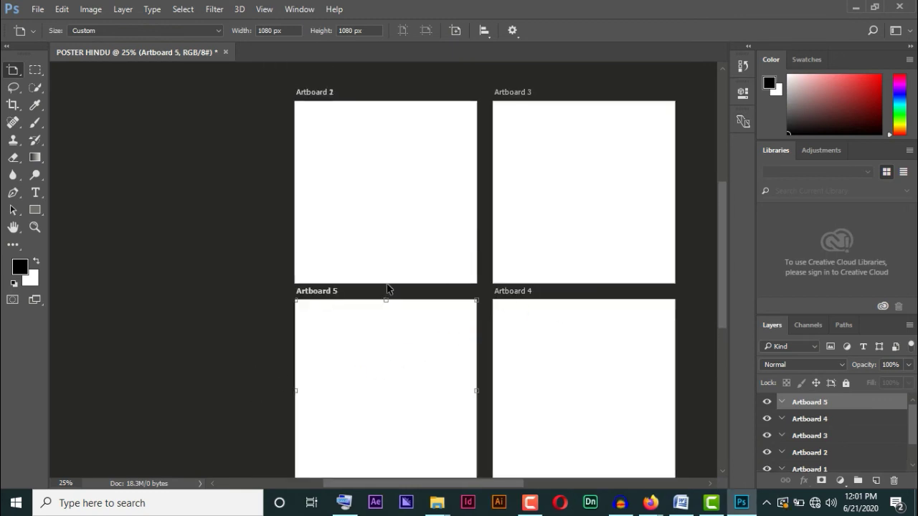
Add Artboards 6 and 7 to finish the two-column grid.
{"action": "scroll", "coordinate": [559, 438], "scroll_direction": "up", "scroll_amount": 1}
{"action": "left_click_drag", "start_coordinate": [496, 483], "coordinate": [557, 483]}
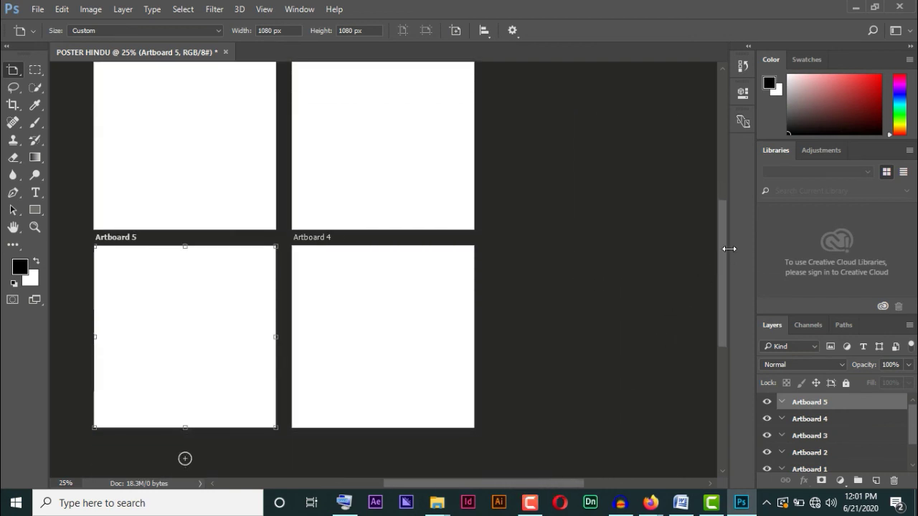
{"action": "left_click_drag", "start_coordinate": [724, 267], "coordinate": [723, 324]}
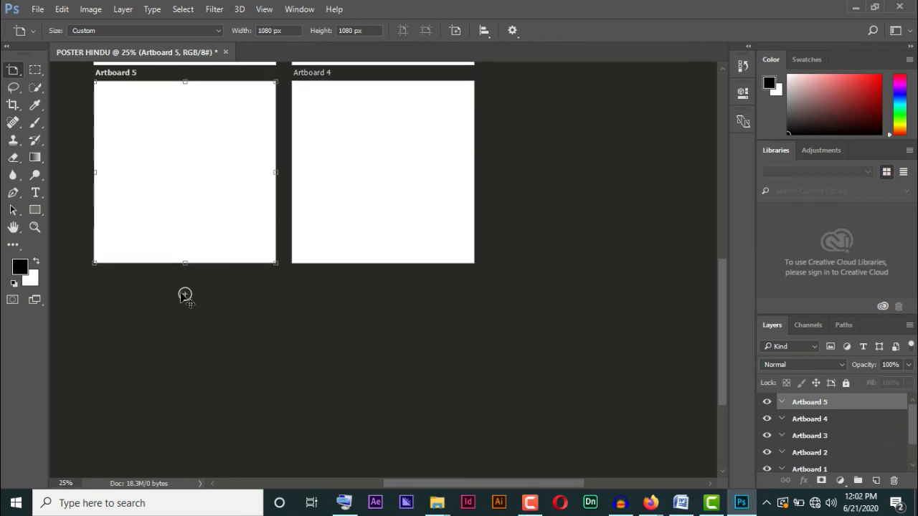
{"action": "left_click", "coordinate": [185, 294]}
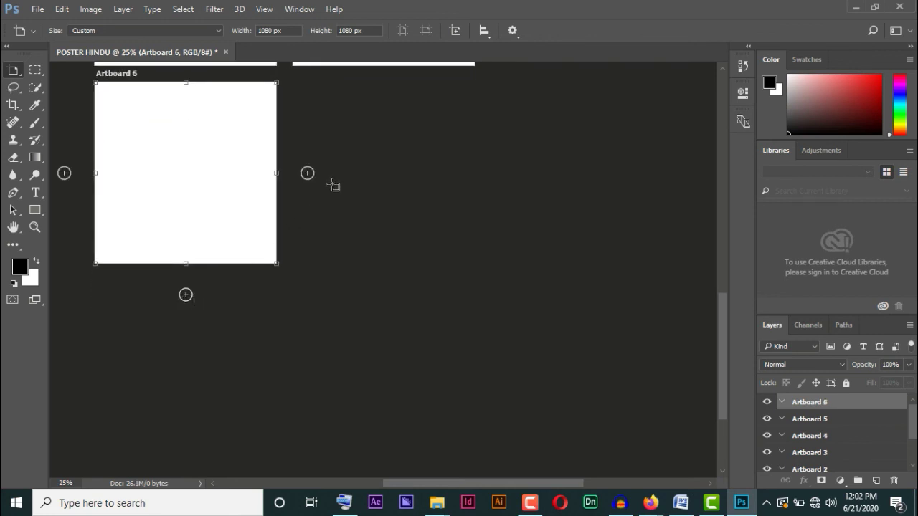
{"action": "left_click", "coordinate": [307, 173]}
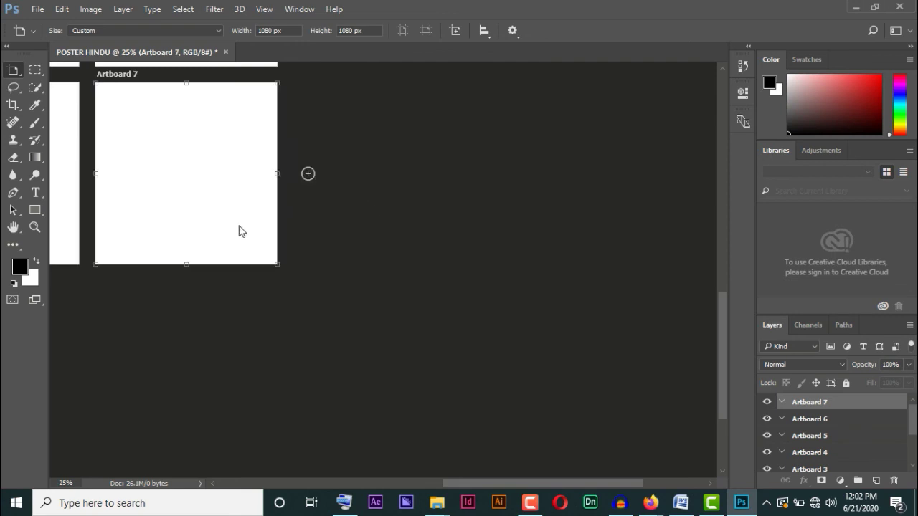